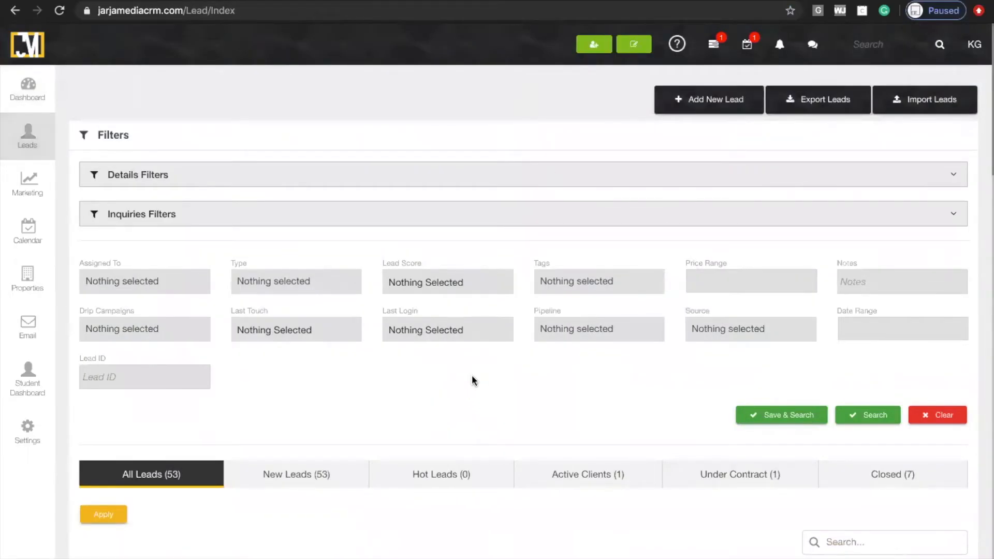
Search the leads list by the duplicate contact's first name and select both matching leads.
{"action": "scroll", "coordinate": [699, 432], "scroll_direction": "down", "scroll_amount": 1}
{"action": "left_click", "coordinate": [876, 475]}
{"action": "type", "text": "han"}
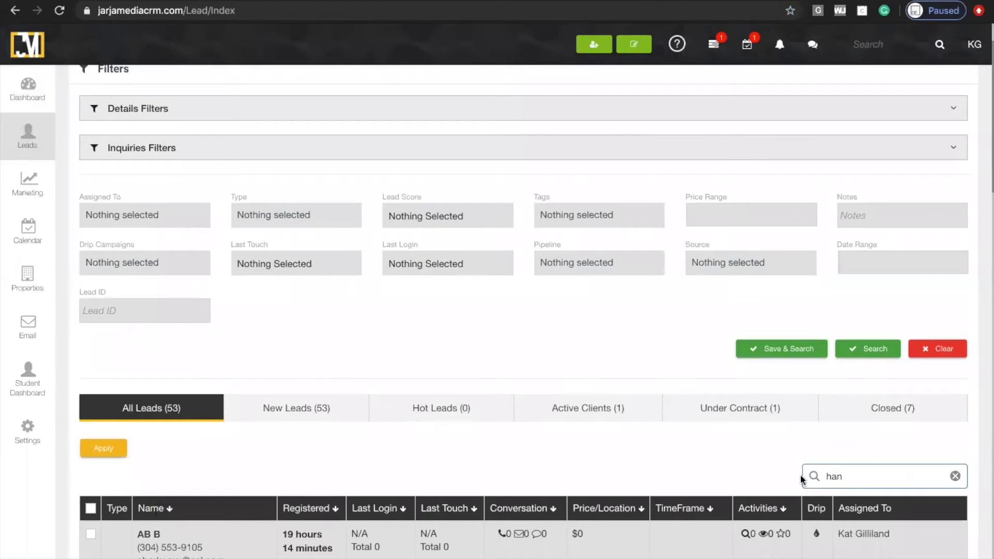
{"action": "scroll", "coordinate": [665, 460], "scroll_direction": "down", "scroll_amount": 1}
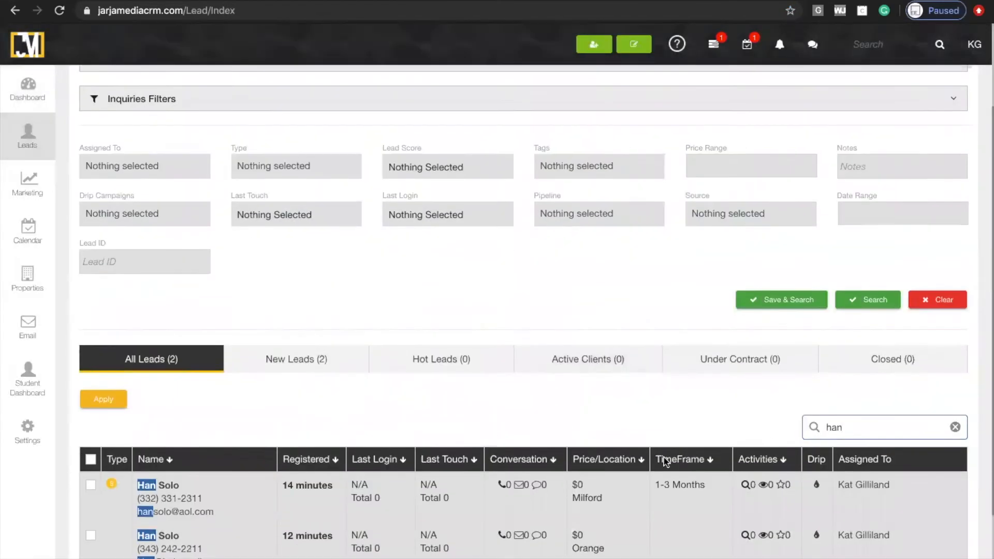
{"action": "scroll", "coordinate": [316, 402], "scroll_direction": "down", "scroll_amount": 1}
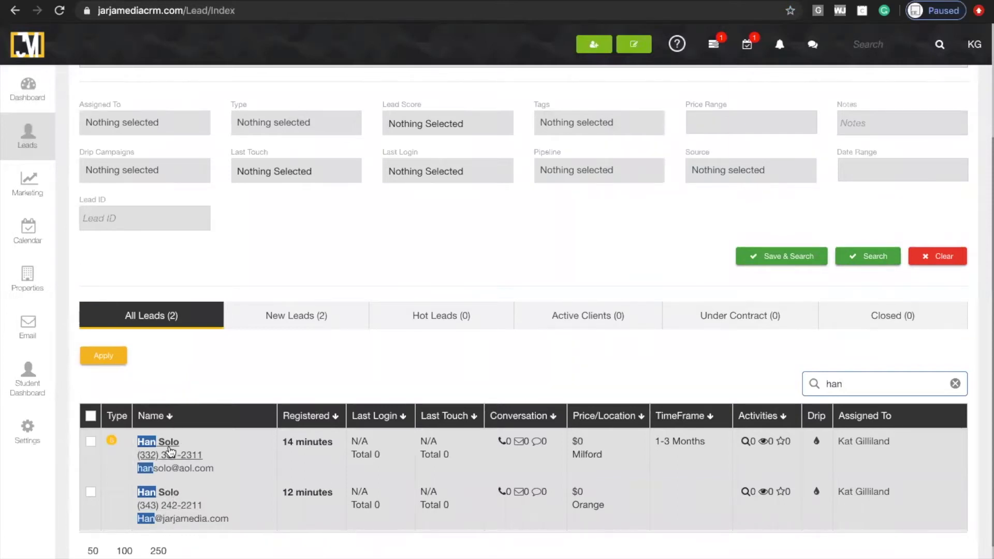
{"action": "left_click", "coordinate": [90, 441]}
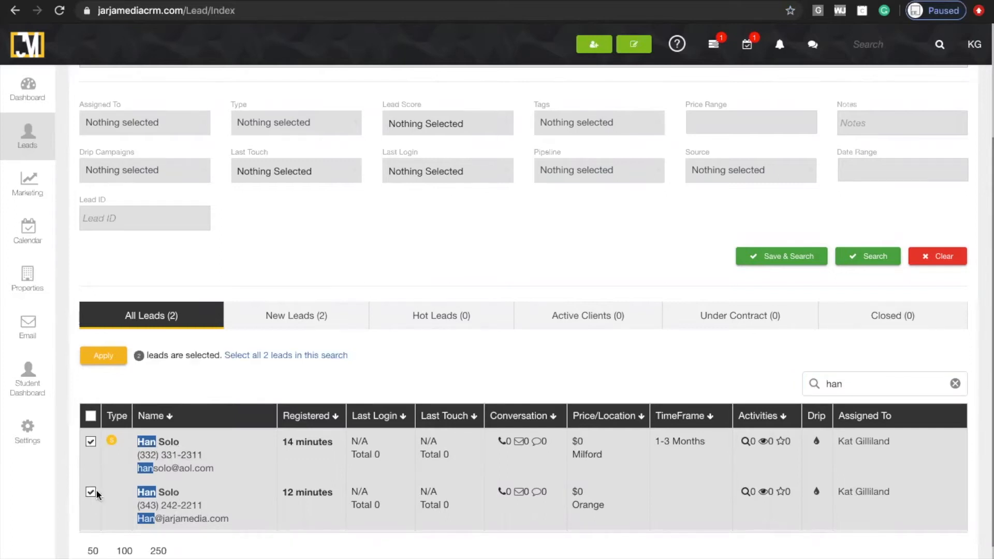
Start merging the two selected leads, with the first listed record as the primary lead.
{"action": "left_click", "coordinate": [103, 356]}
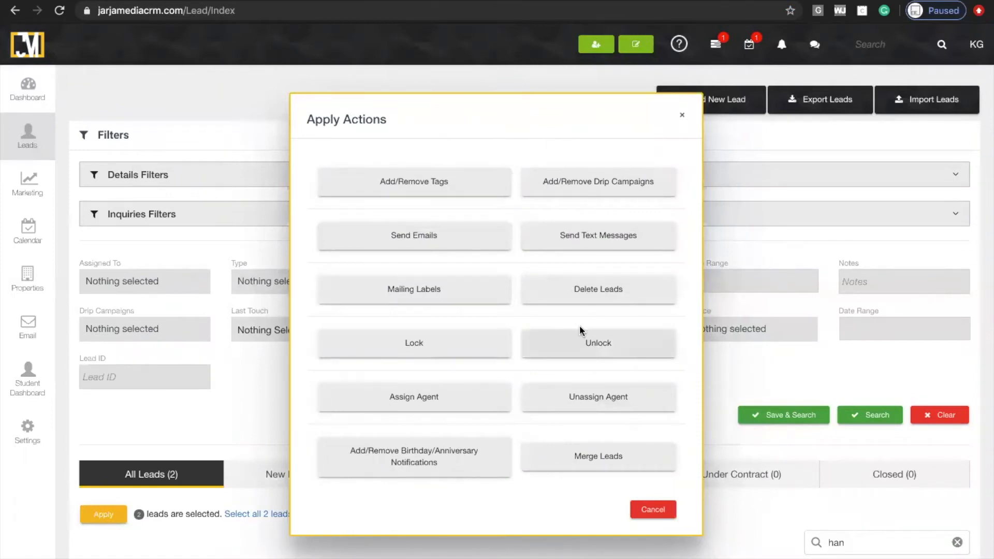
{"action": "left_click", "coordinate": [613, 467]}
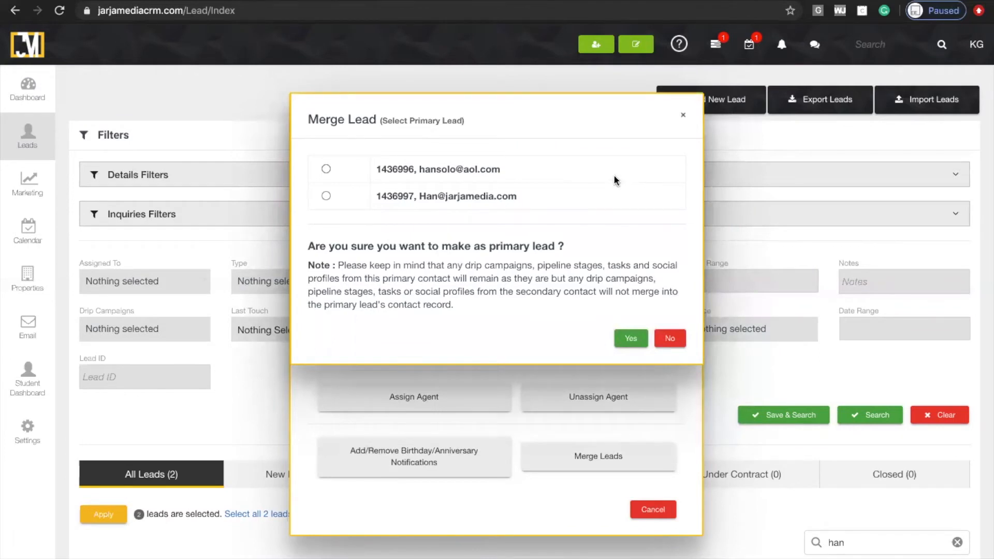
{"action": "left_click", "coordinate": [326, 169]}
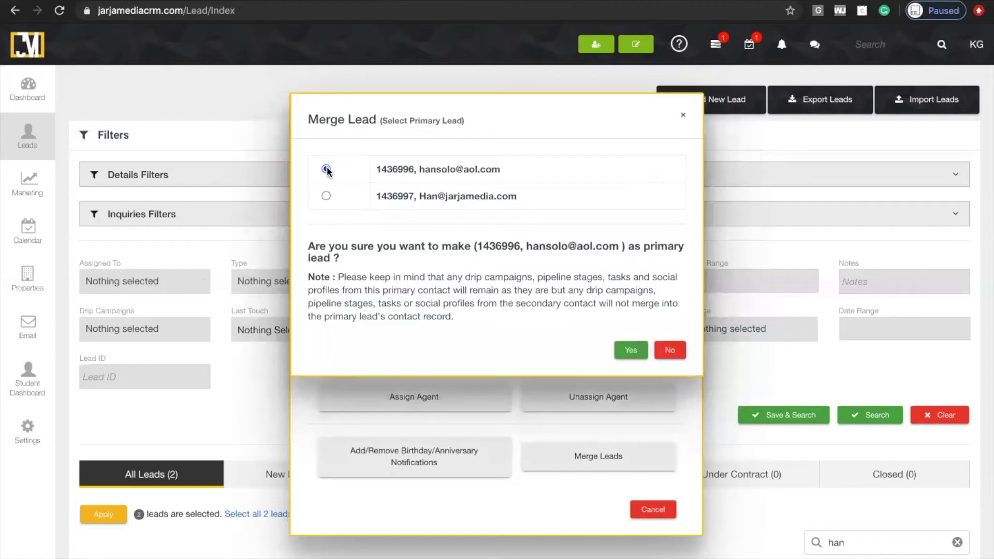
{"action": "left_click", "coordinate": [631, 350]}
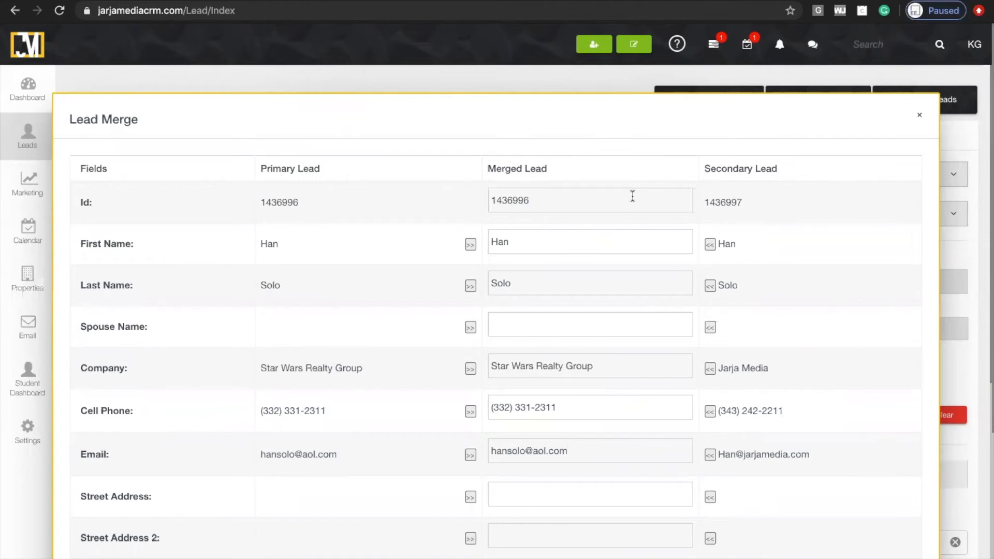
Use the secondary lead's company, Jarja Media, in the merged record, save the merge and check the resulting lead list.
{"action": "left_click", "coordinate": [615, 329]}
{"action": "scroll", "coordinate": [615, 329], "scroll_direction": "down", "scroll_amount": 1}
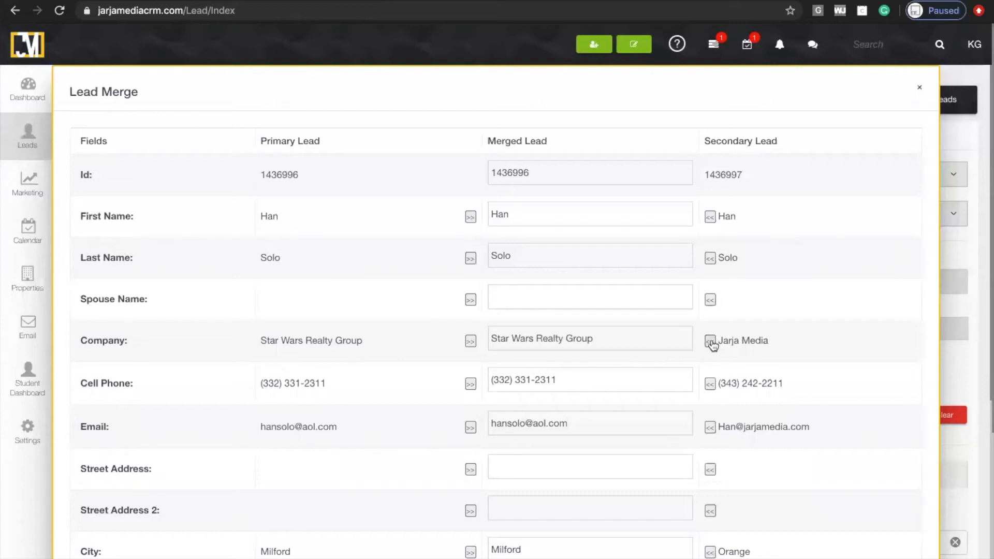
{"action": "left_click", "coordinate": [710, 342]}
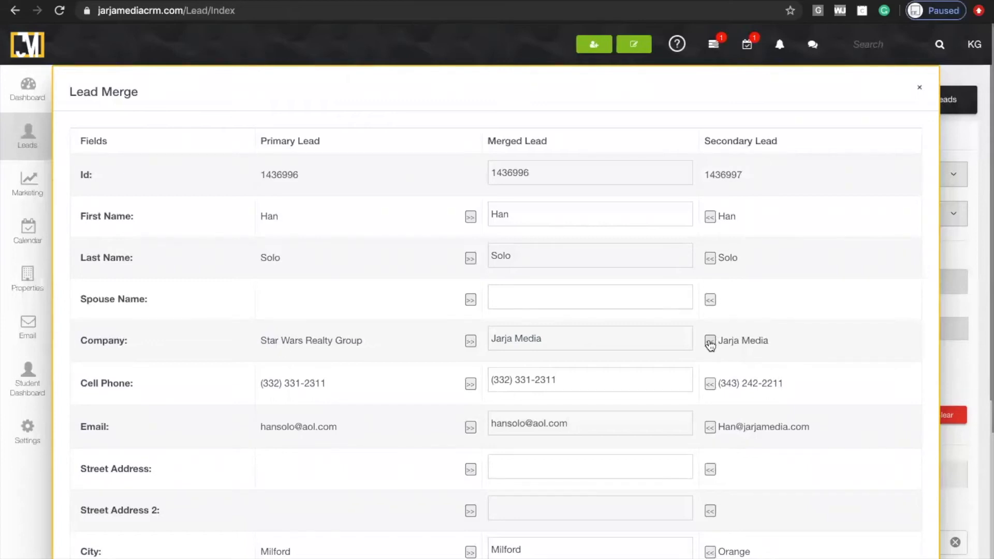
{"action": "scroll", "coordinate": [781, 461], "scroll_direction": "down", "scroll_amount": 2}
{"action": "scroll", "coordinate": [781, 460], "scroll_direction": "down", "scroll_amount": 4}
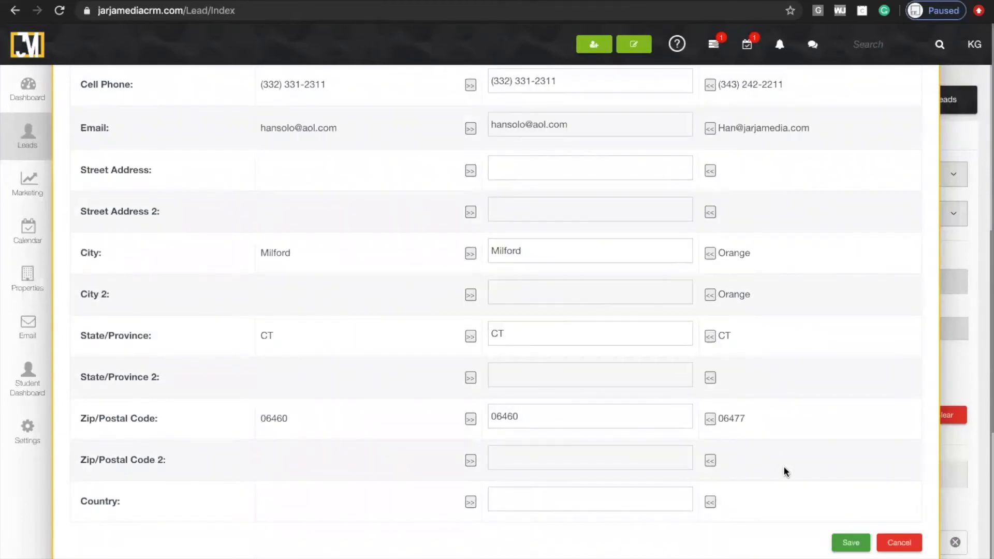
{"action": "left_click", "coordinate": [850, 542]}
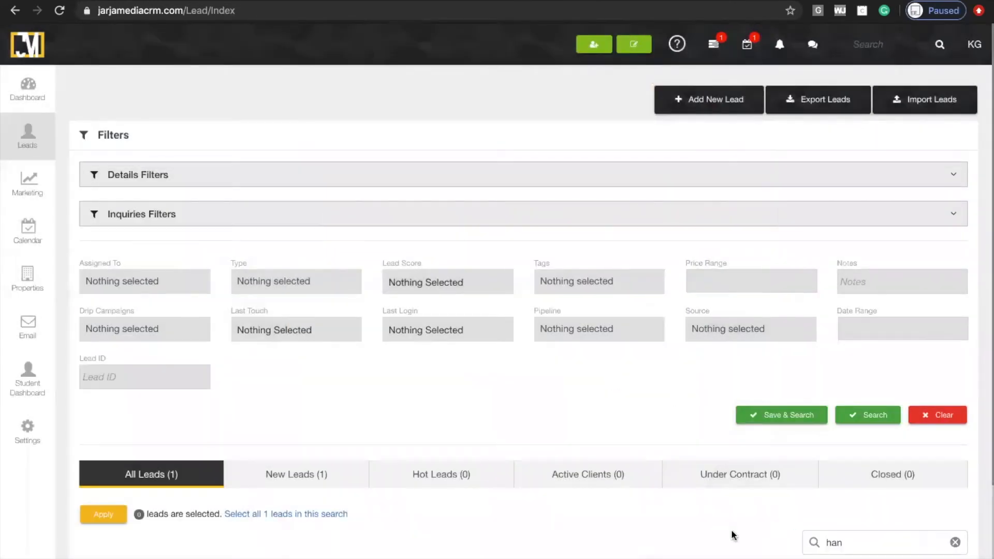
{"action": "scroll", "coordinate": [719, 530], "scroll_direction": "down", "scroll_amount": 2}
{"action": "scroll", "coordinate": [719, 529], "scroll_direction": "down", "scroll_amount": 1}
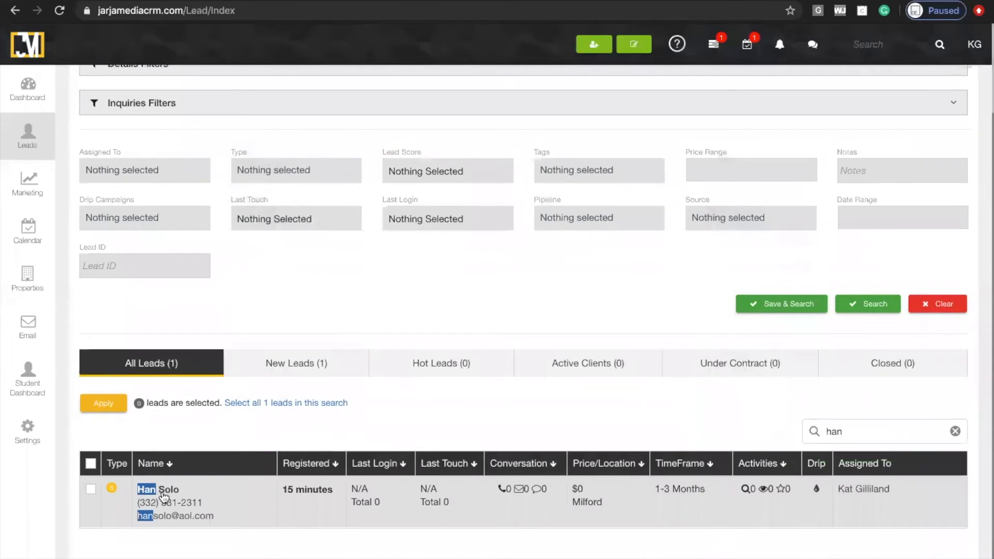
{"action": "scroll", "coordinate": [163, 496], "scroll_direction": "down", "scroll_amount": 2}
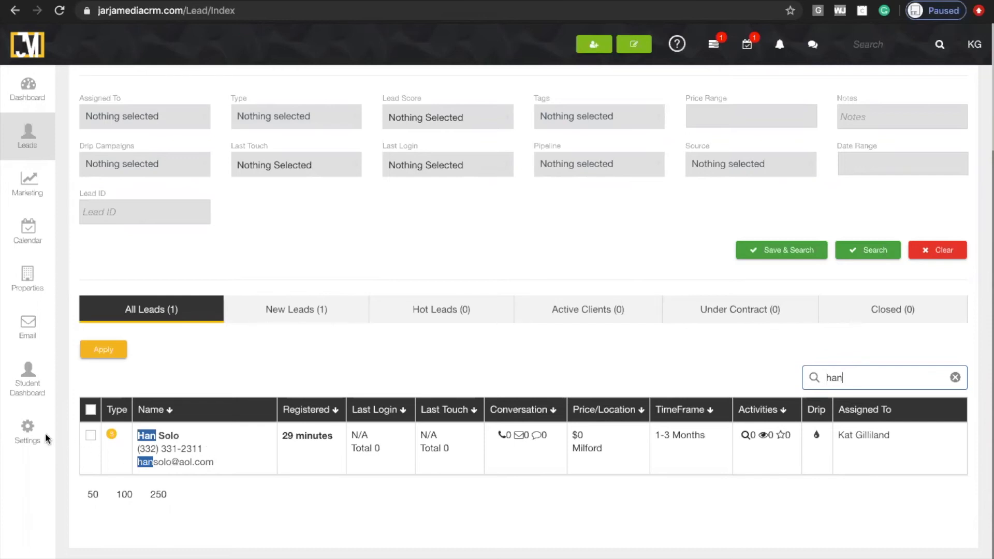
Start the Facebook login from the CRM's integration settings and continue with the signed-in Facebook account.
{"action": "mouse_move", "coordinate": [39, 438]}
{"action": "left_click", "coordinate": [119, 422]}
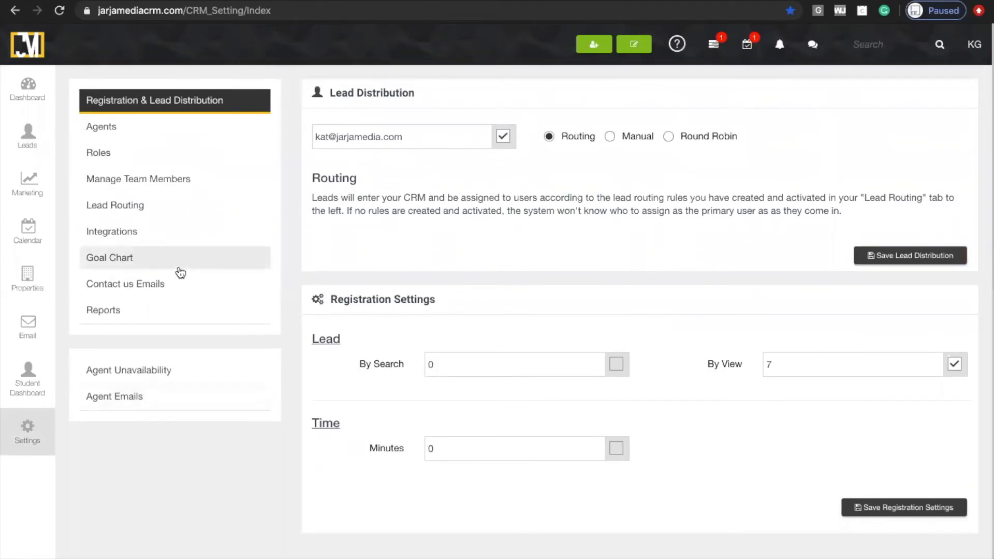
{"action": "left_click", "coordinate": [158, 240]}
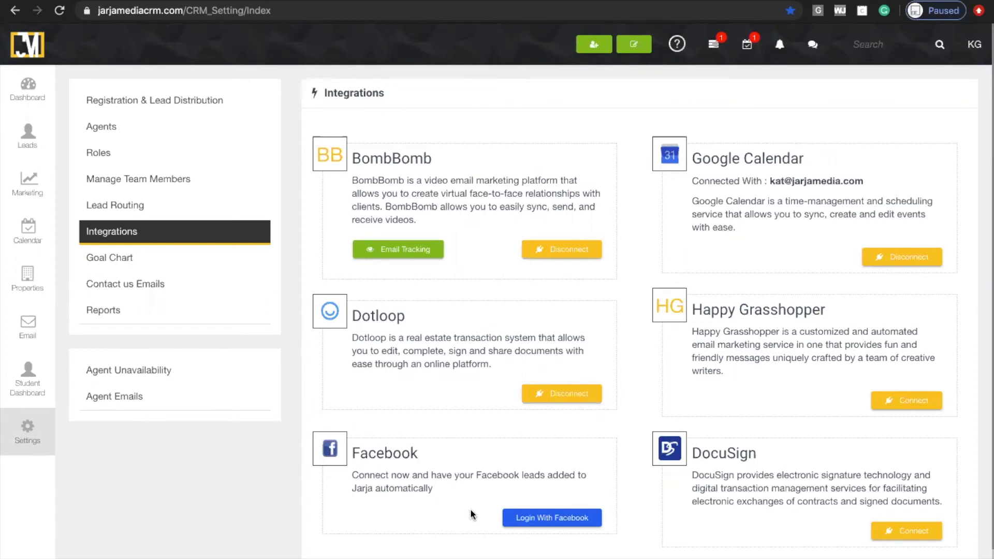
{"action": "left_click", "coordinate": [523, 518]}
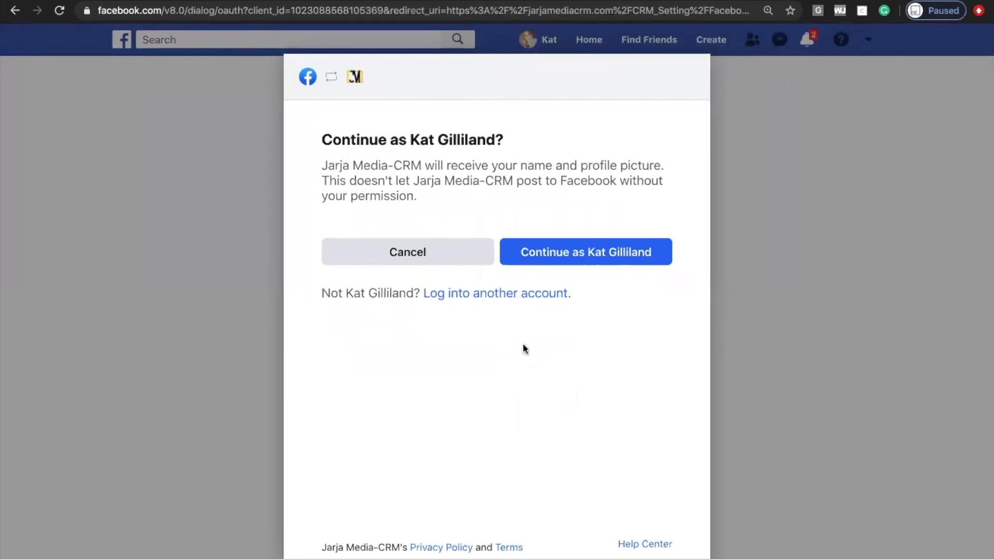
{"action": "left_click", "coordinate": [560, 265]}
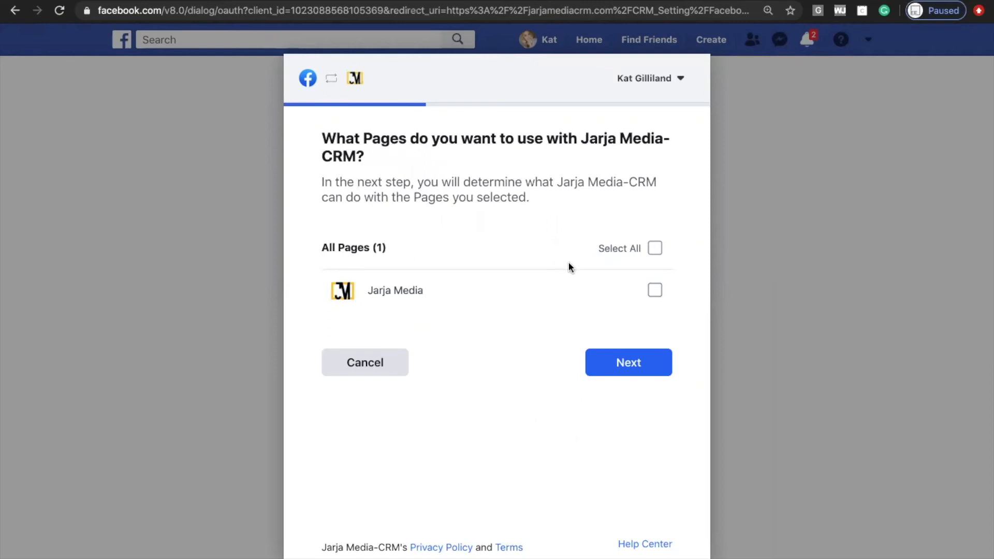
Select all Facebook pages for Jarja Media-CRM, accept every requested permission and finish linking.
{"action": "left_click", "coordinate": [653, 251]}
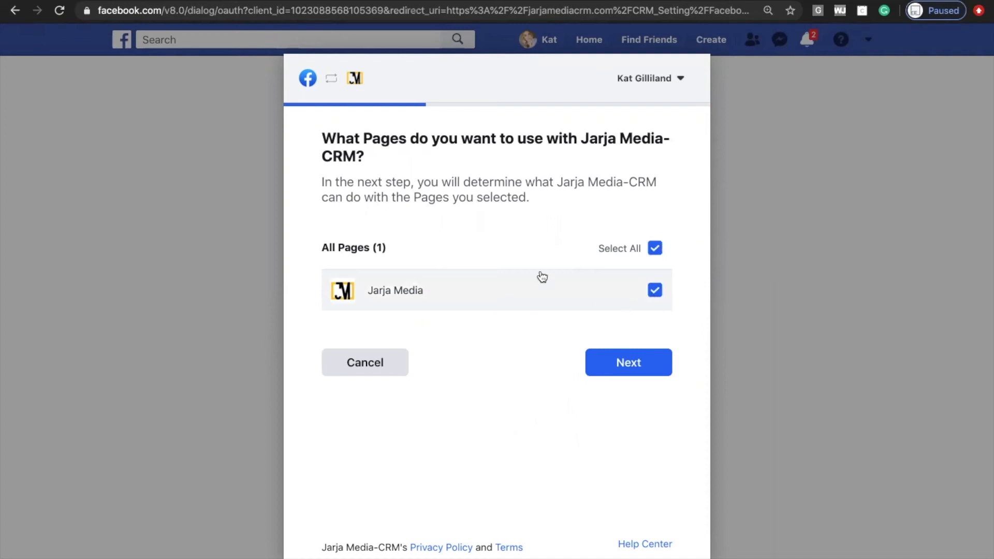
{"action": "left_click", "coordinate": [629, 366]}
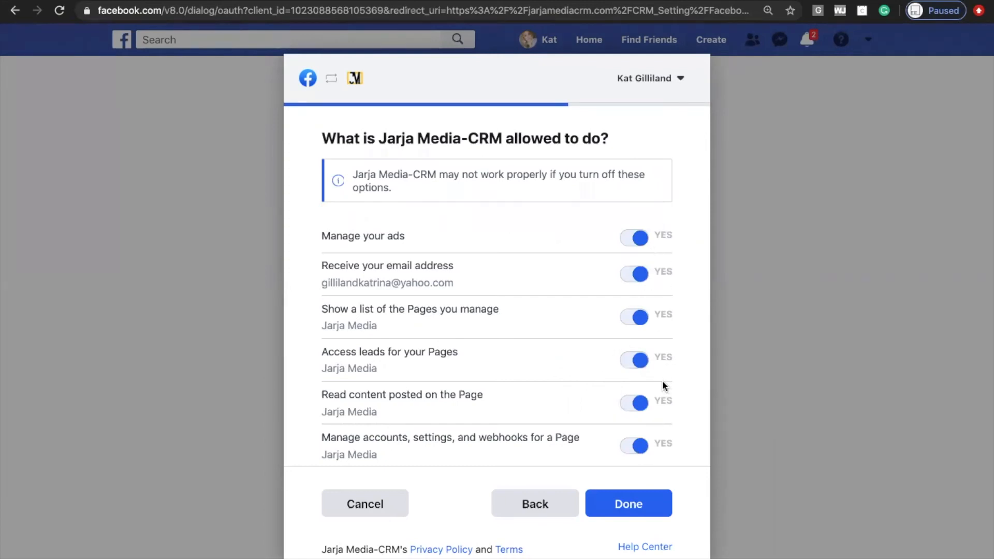
{"action": "left_click", "coordinate": [632, 504]}
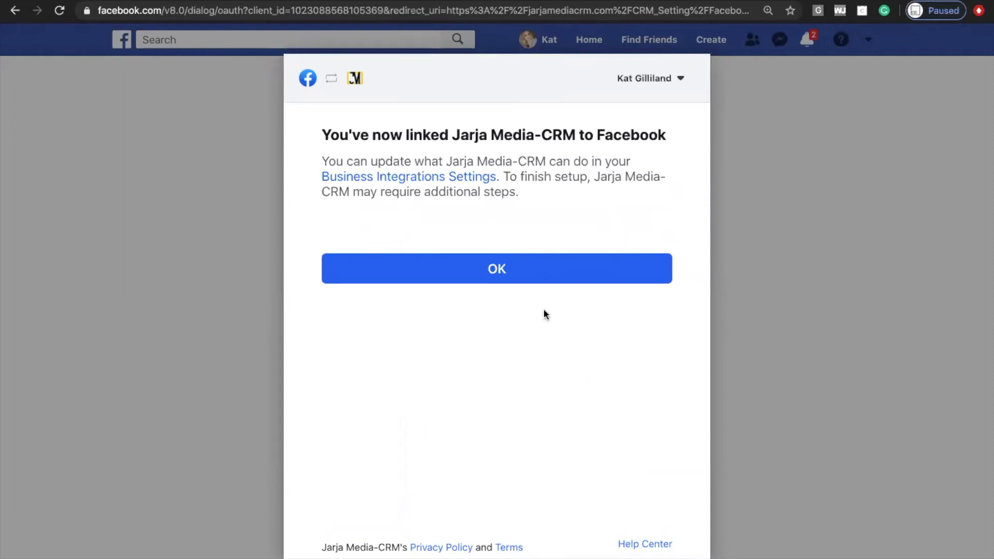
{"action": "left_click", "coordinate": [534, 280]}
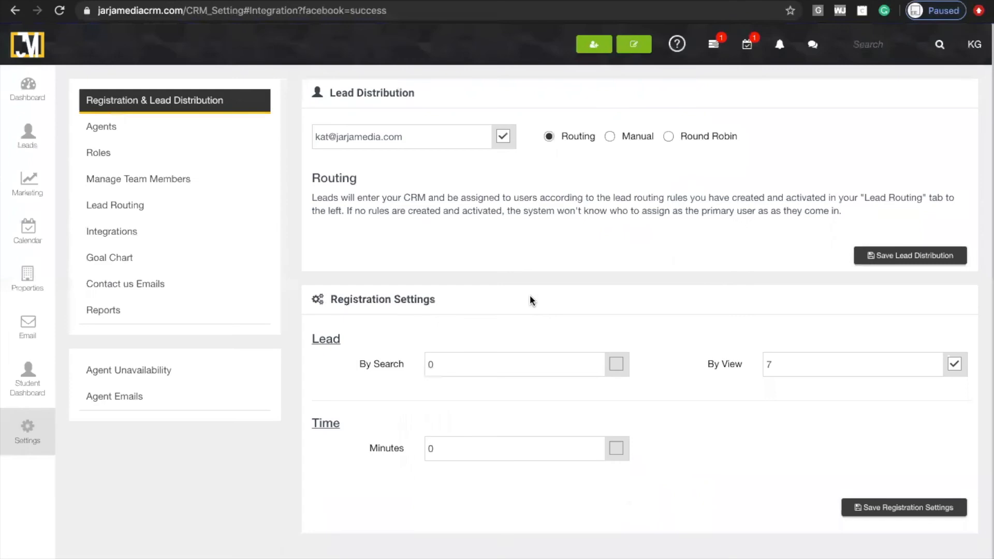
Subscribe the Jarja Media Facebook page to leads in the Facebook integration and close its page list.
{"action": "left_click", "coordinate": [166, 237]}
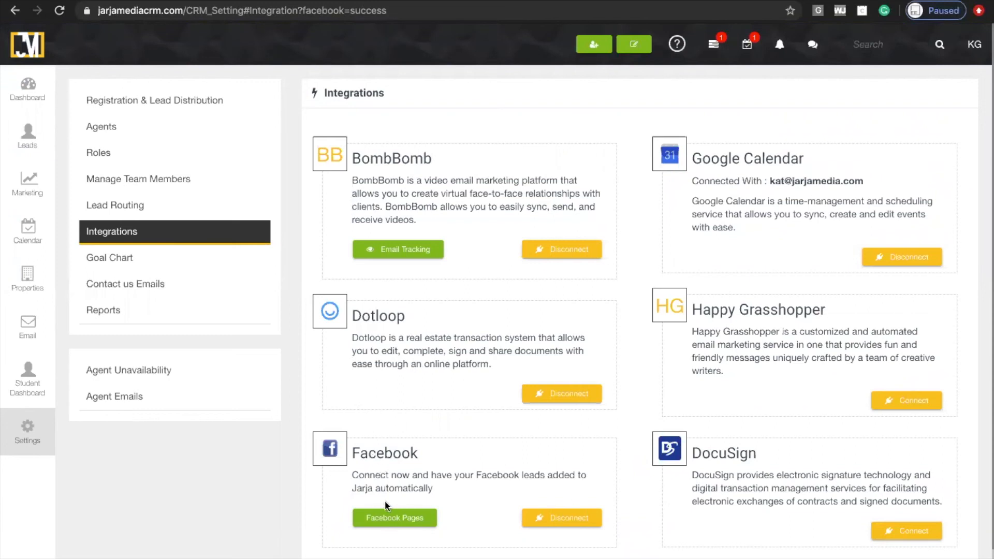
{"action": "left_click", "coordinate": [382, 520]}
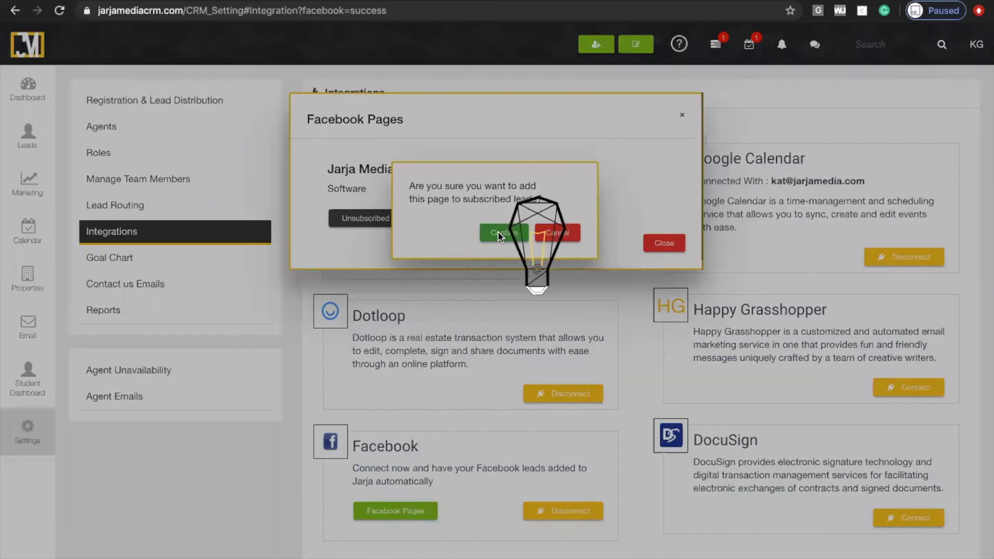
{"action": "left_click", "coordinate": [498, 234]}
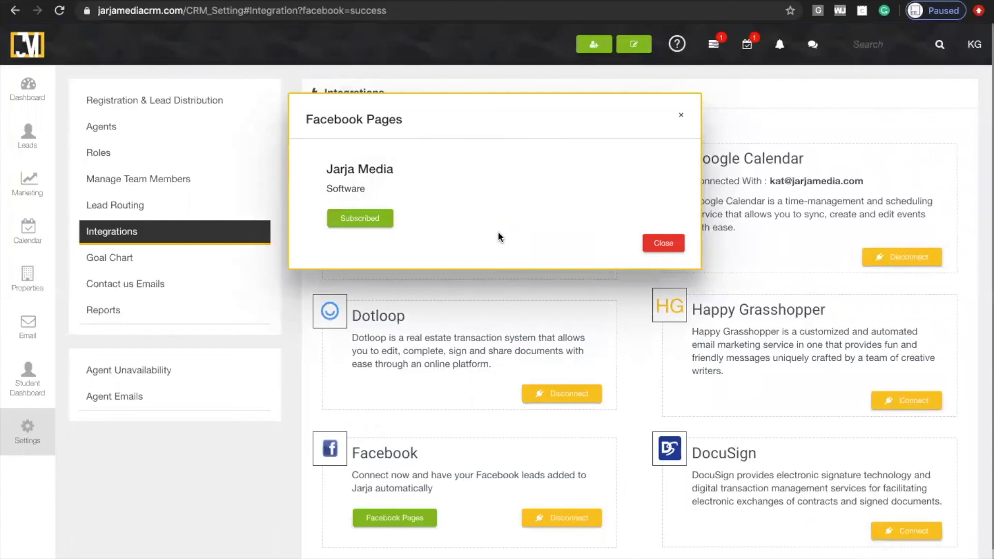
{"action": "scroll", "coordinate": [496, 207], "scroll_direction": "down", "scroll_amount": 1}
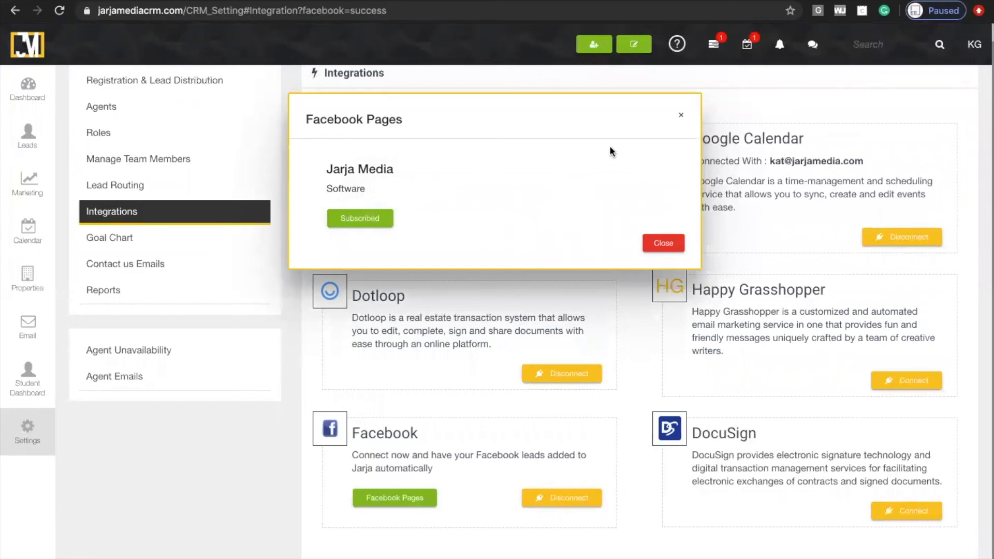
{"action": "left_click", "coordinate": [681, 118]}
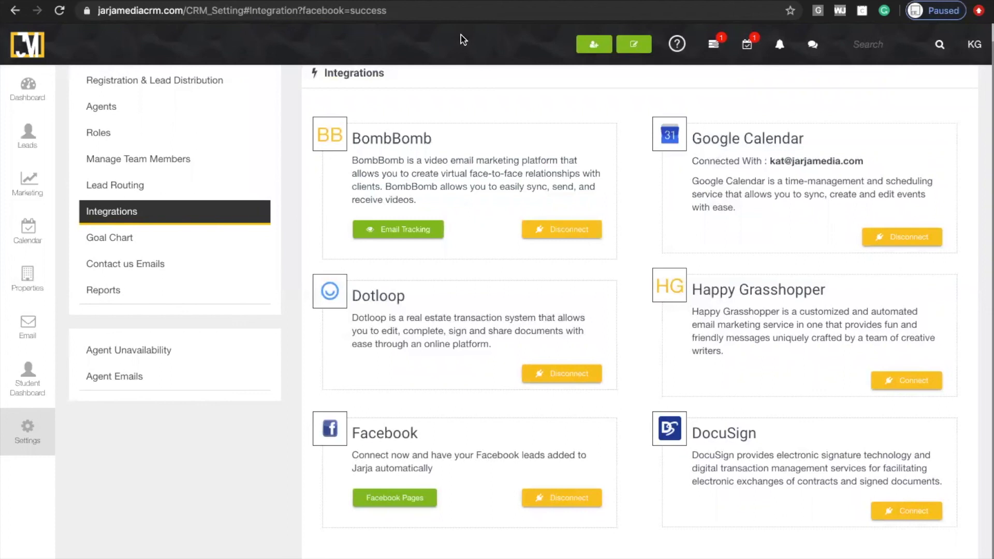